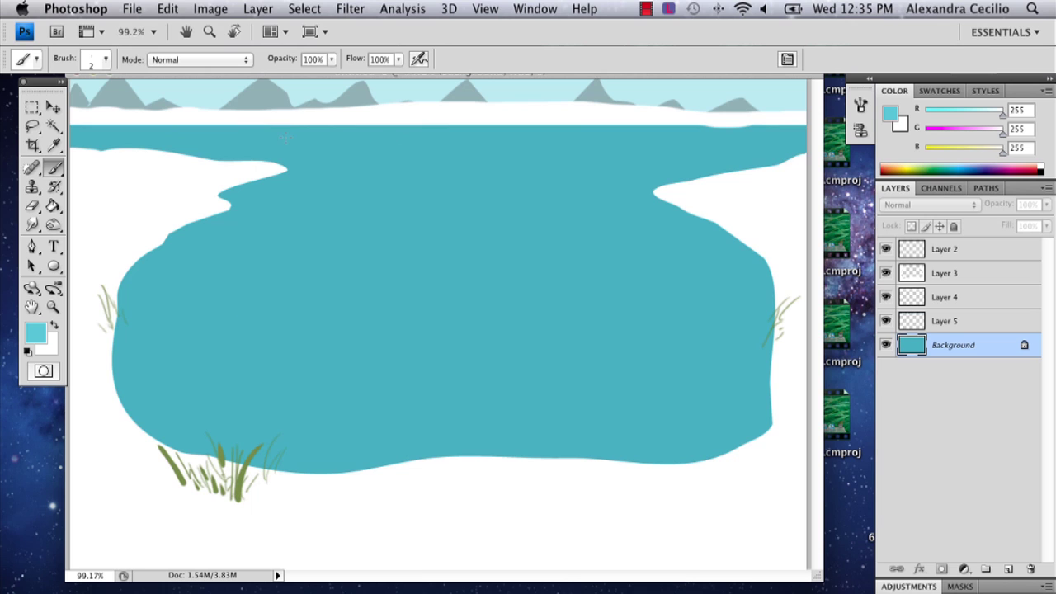
- Pick light cyan #86e5ed as the foreground colour and paint-bucket fill the lake with it
left_click(35, 332)
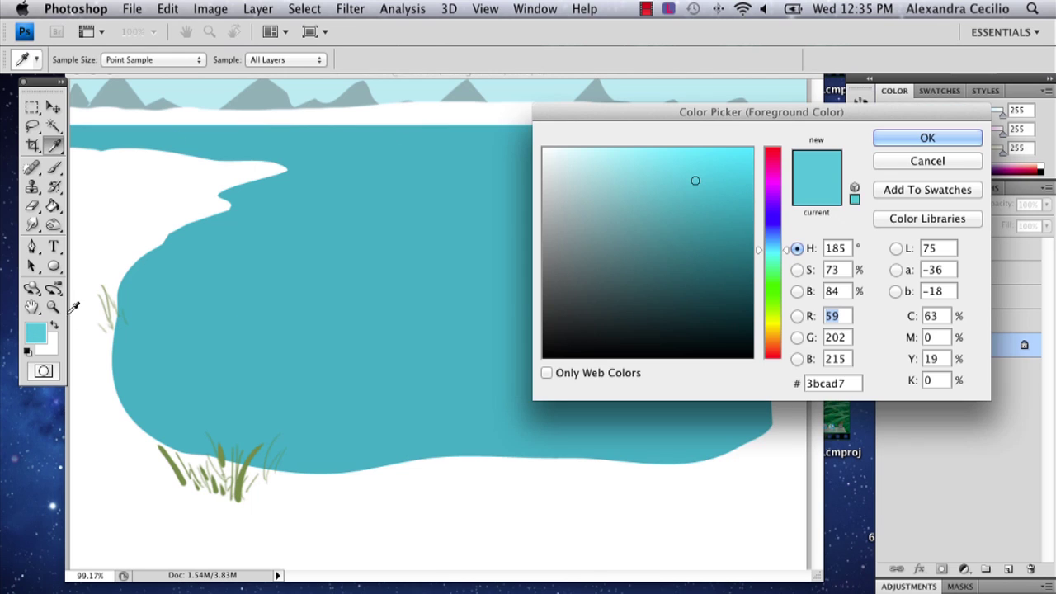
mouse_move(642, 165)
left_mouse_down()
mouse_move(632, 174)
mouse_move(634, 162)
left_mouse_up()
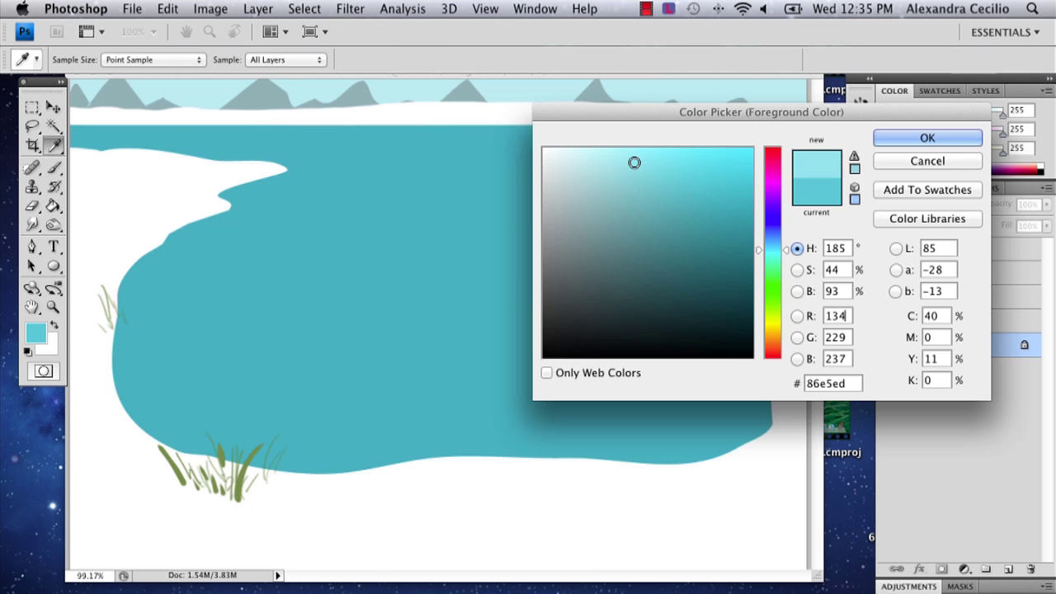
left_click(901, 140)
key("b")
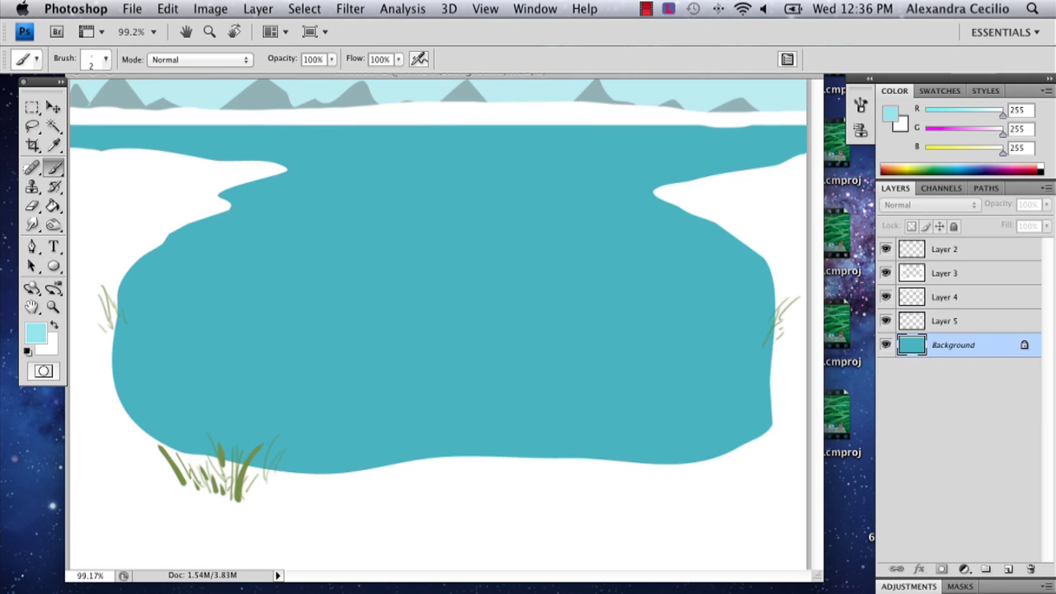
left_click(53, 206)
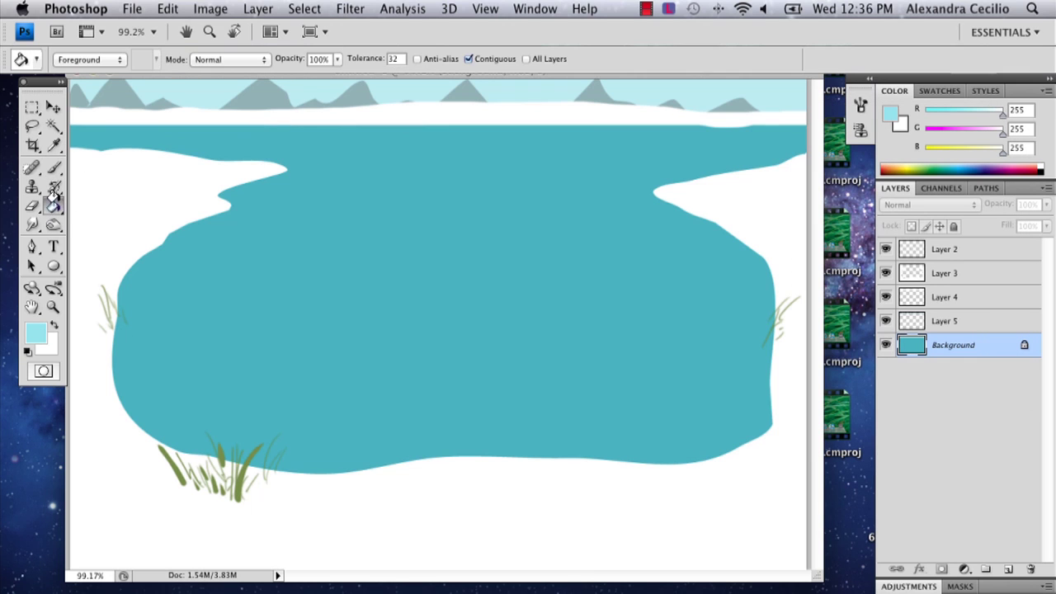
left_click(424, 165)
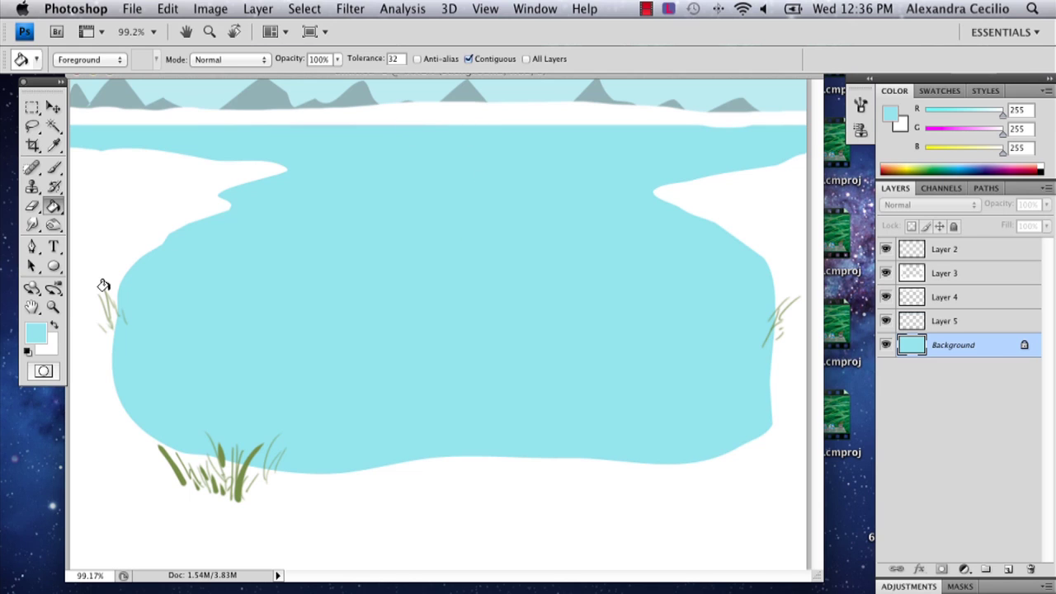
- Swap so white is foreground with cyan #86e5ed as background, and select Layer 2
left_click(52, 327)
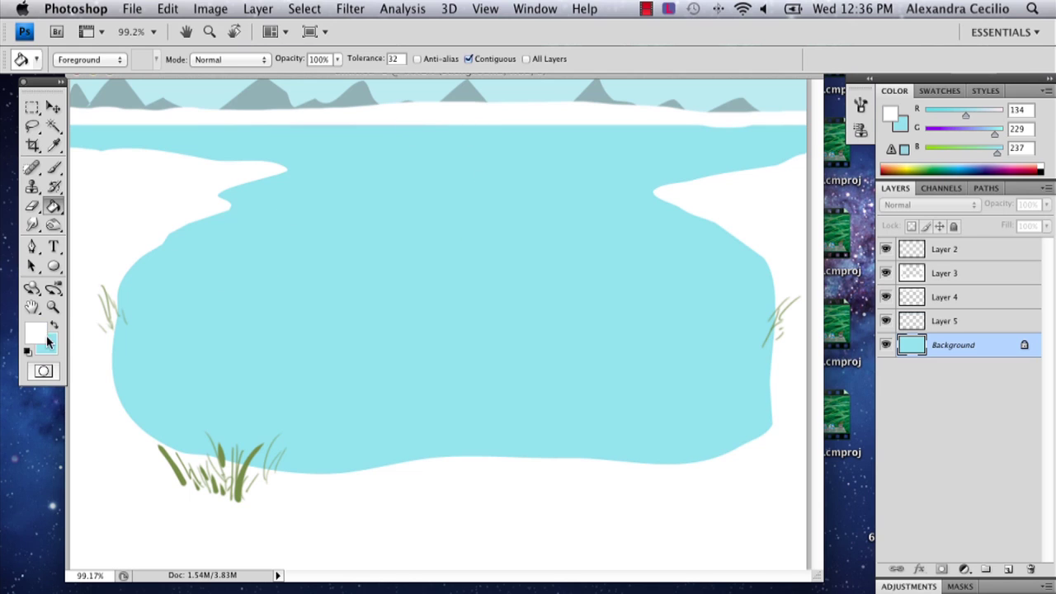
left_click(34, 334)
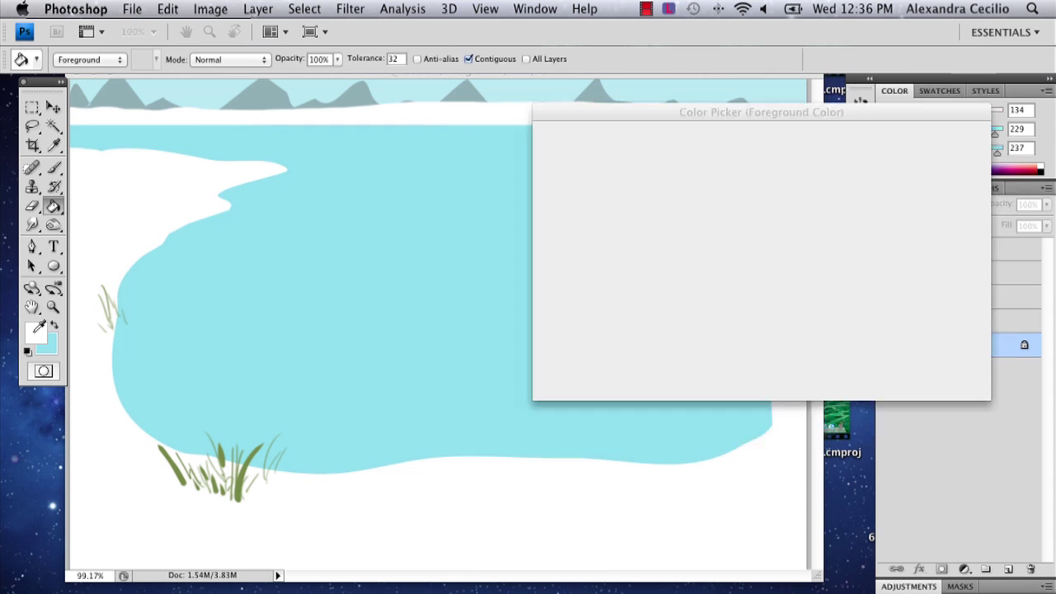
left_click(928, 138)
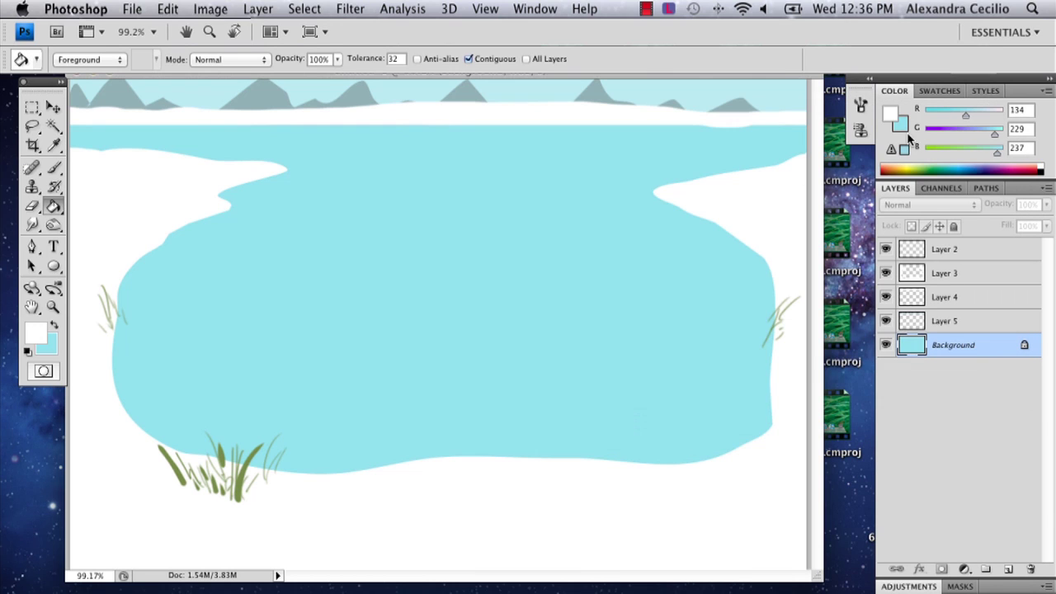
left_click(932, 252)
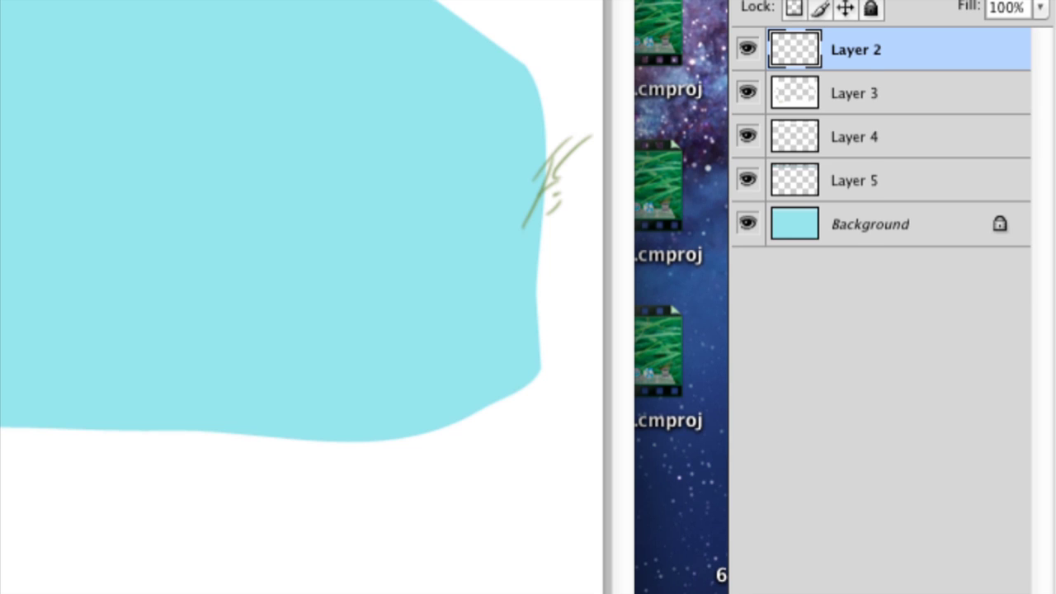
- Add new Layer 6 and trace freeform ice chunk outlines on the lake's left and centre
key("super+alt+shift+n")
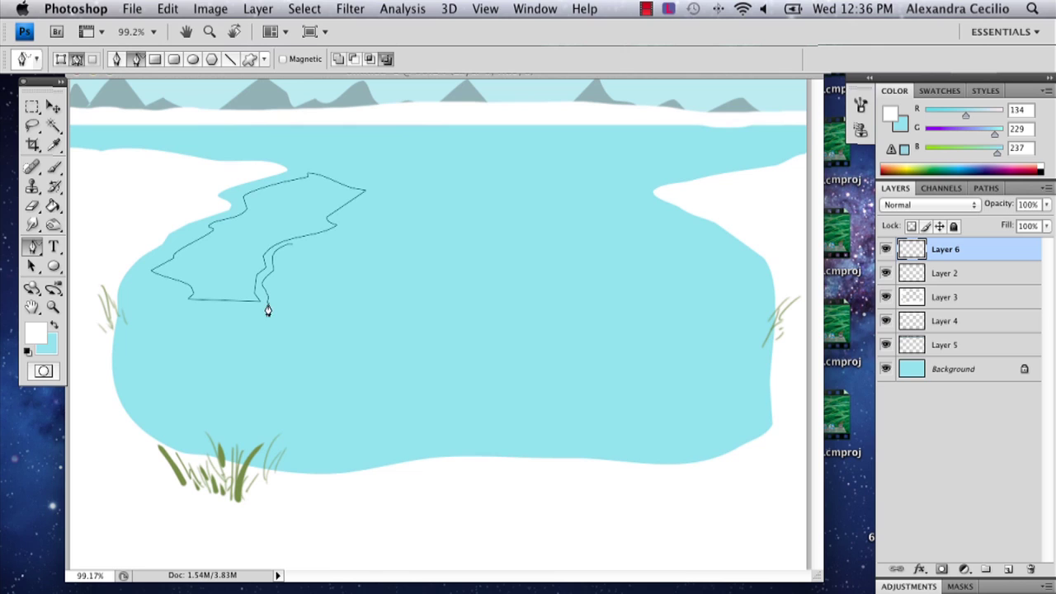
mouse_move(267, 310)
left_mouse_down()
mouse_move(259, 328)
mouse_move(292, 351)
mouse_move(335, 354)
mouse_move(351, 316)
mouse_move(329, 270)
mouse_move(290, 247)
mouse_move(370, 279)
mouse_move(473, 243)
mouse_move(404, 214)
mouse_move(359, 212)
mouse_move(341, 224)
mouse_move(373, 206)
left_mouse_up()
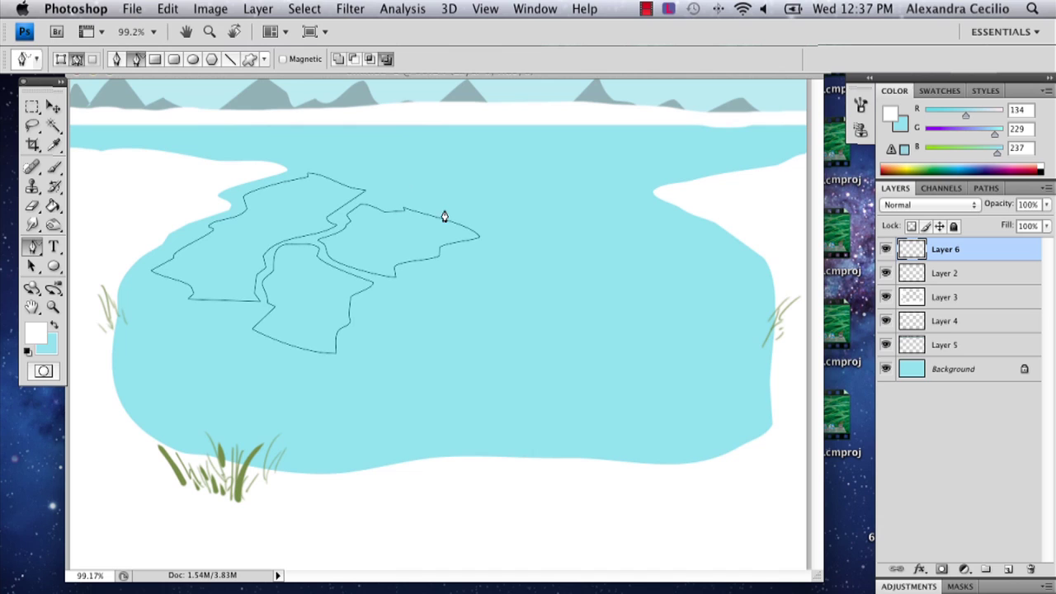
left_click_drag(493, 246, 407, 283)
mouse_move(349, 359)
left_mouse_down()
mouse_move(349, 377)
mouse_move(383, 398)
mouse_move(471, 413)
mouse_move(548, 406)
mouse_move(575, 365)
mouse_move(573, 332)
mouse_move(504, 275)
mouse_move(495, 251)
left_mouse_up()
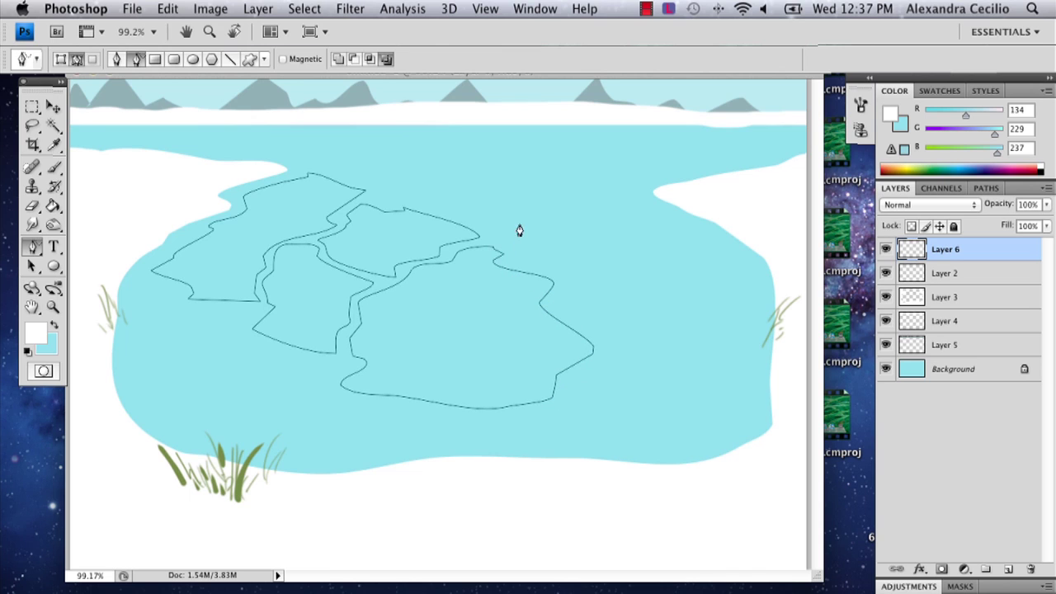
- Trace and reshape another ice chunk outline along the lake's left shore
mouse_move(178, 310)
left_mouse_down()
mouse_move(254, 311)
mouse_move(240, 324)
mouse_move(247, 340)
mouse_move(321, 365)
left_mouse_up()
mouse_move(298, 405)
left_mouse_down()
mouse_move(226, 403)
mouse_move(229, 389)
mouse_move(188, 367)
mouse_move(176, 305)
left_mouse_up()
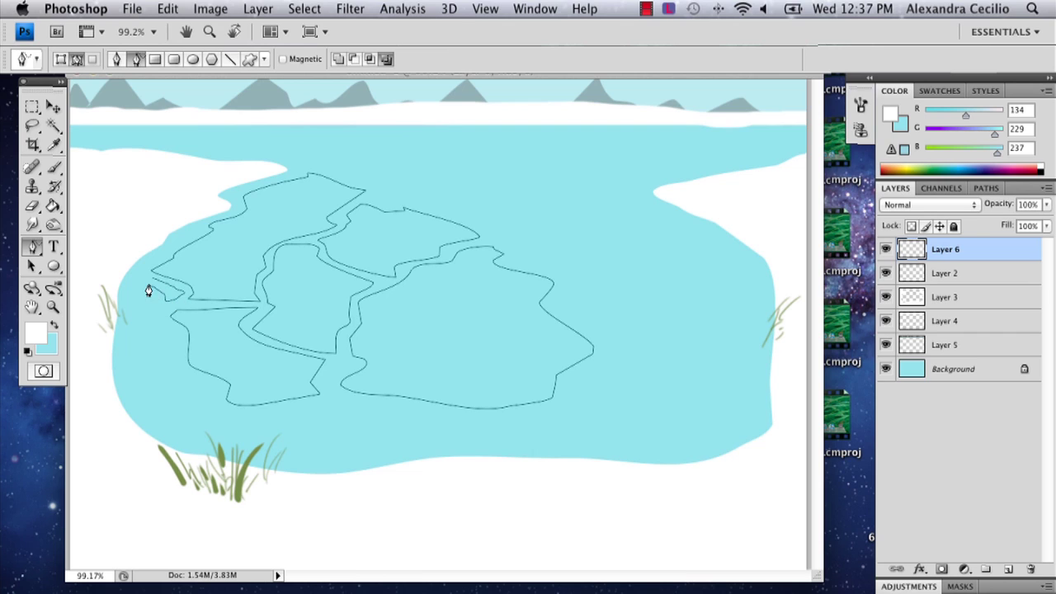
left_click_drag(149, 290, 158, 302)
left_click_drag(189, 308, 162, 313)
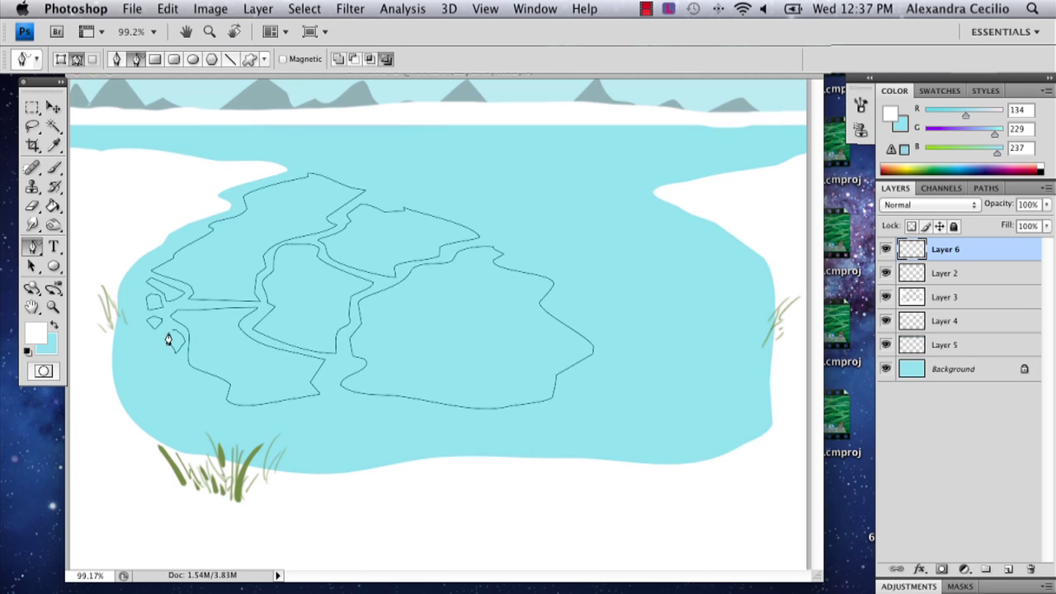
- Outline small ice fragments along the left edge and near the lower centre
left_click_drag(167, 340, 170, 334)
mouse_move(216, 396)
left_mouse_down()
mouse_move(189, 386)
mouse_move(218, 388)
left_mouse_up()
left_click_drag(154, 345, 163, 361)
left_click_drag(347, 372, 335, 369)
- Outline ice chunks at the top centre and right side, undoing a stray stroke
mouse_move(395, 172)
left_mouse_down()
mouse_move(378, 202)
mouse_move(480, 229)
left_mouse_up()
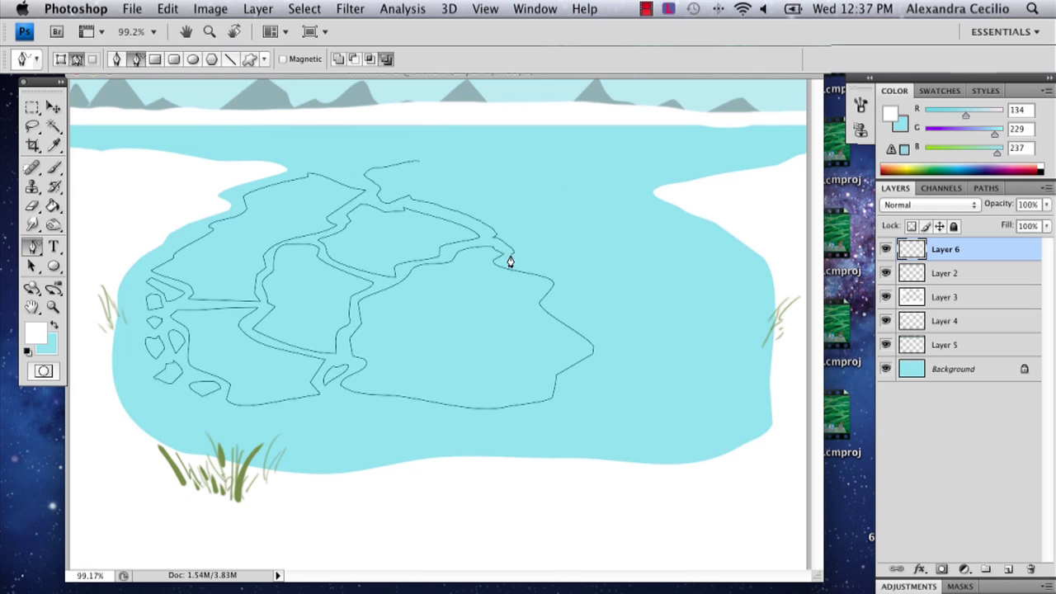
mouse_move(510, 261)
left_mouse_down()
mouse_move(566, 270)
mouse_move(585, 245)
mouse_move(503, 167)
mouse_move(420, 162)
left_mouse_up()
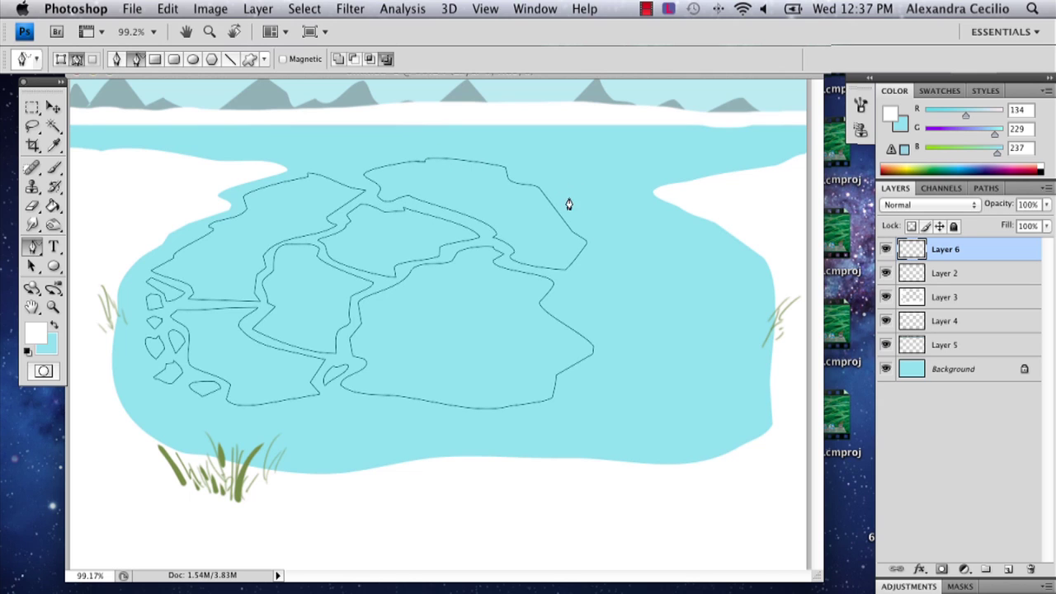
mouse_move(559, 178)
left_mouse_down()
mouse_move(604, 250)
mouse_move(562, 293)
mouse_move(563, 310)
mouse_move(607, 364)
mouse_move(578, 384)
mouse_move(649, 398)
mouse_move(705, 330)
mouse_move(627, 198)
mouse_move(575, 182)
left_mouse_up()
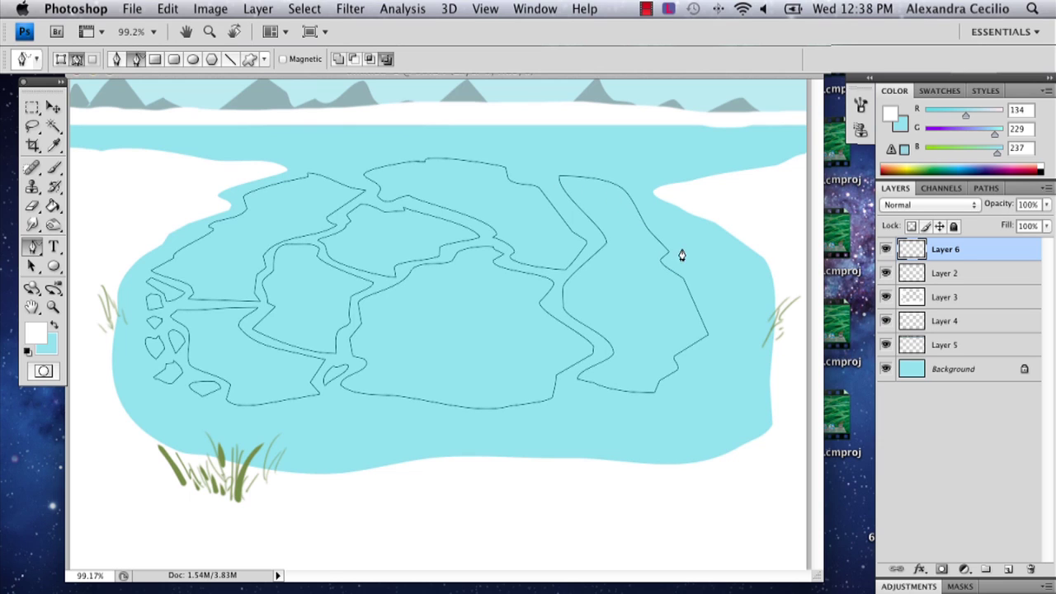
mouse_move(693, 282)
left_mouse_down()
mouse_move(713, 335)
mouse_move(746, 305)
mouse_move(729, 277)
mouse_move(684, 257)
mouse_move(680, 237)
mouse_move(675, 251)
mouse_move(648, 217)
mouse_move(690, 231)
mouse_move(688, 245)
mouse_move(721, 260)
mouse_move(692, 231)
left_mouse_up()
key("super+z")
left_click_drag(732, 271, 737, 261)
mouse_move(726, 333)
left_mouse_down()
mouse_move(698, 353)
mouse_move(698, 376)
mouse_move(730, 375)
mouse_move(725, 336)
left_mouse_up()
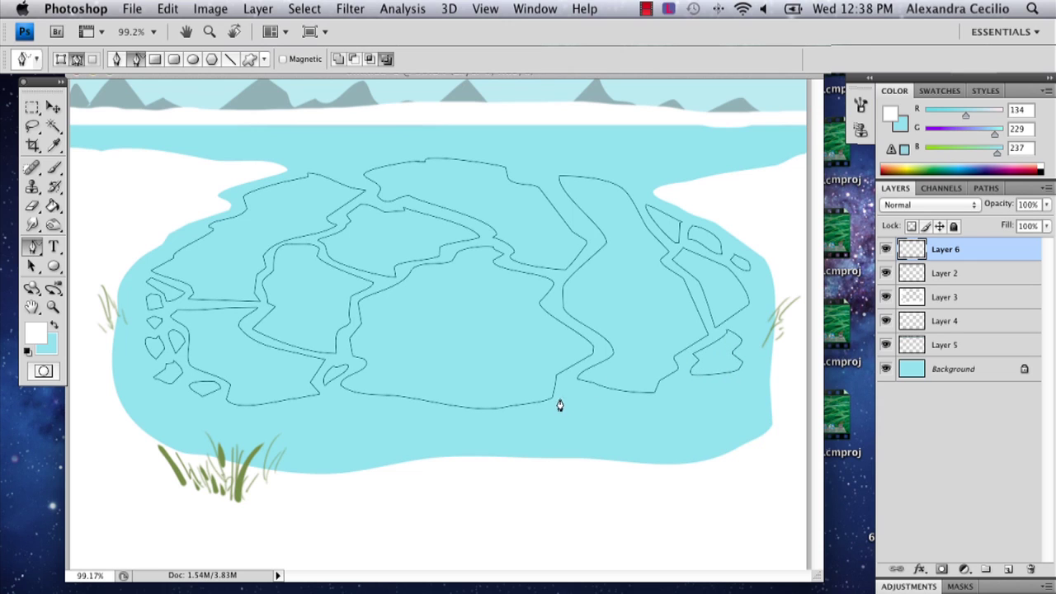
mouse_move(560, 404)
left_mouse_down()
mouse_move(623, 406)
mouse_move(627, 435)
mouse_move(566, 427)
mouse_move(561, 405)
left_mouse_up()
- Outline ice chunks along the lake's bottom edge and across the top edge
mouse_move(321, 413)
left_mouse_down()
mouse_move(371, 405)
mouse_move(525, 422)
mouse_move(491, 442)
mouse_move(350, 443)
mouse_move(317, 418)
mouse_move(351, 395)
left_mouse_up()
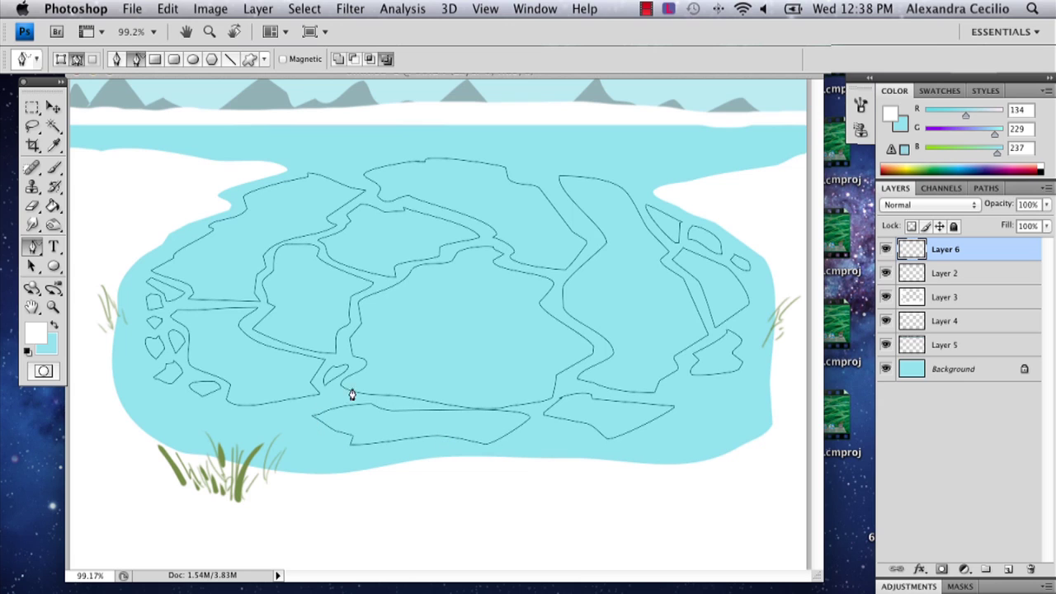
mouse_move(201, 143)
left_mouse_down()
mouse_move(324, 152)
mouse_move(301, 135)
mouse_move(213, 139)
left_mouse_up()
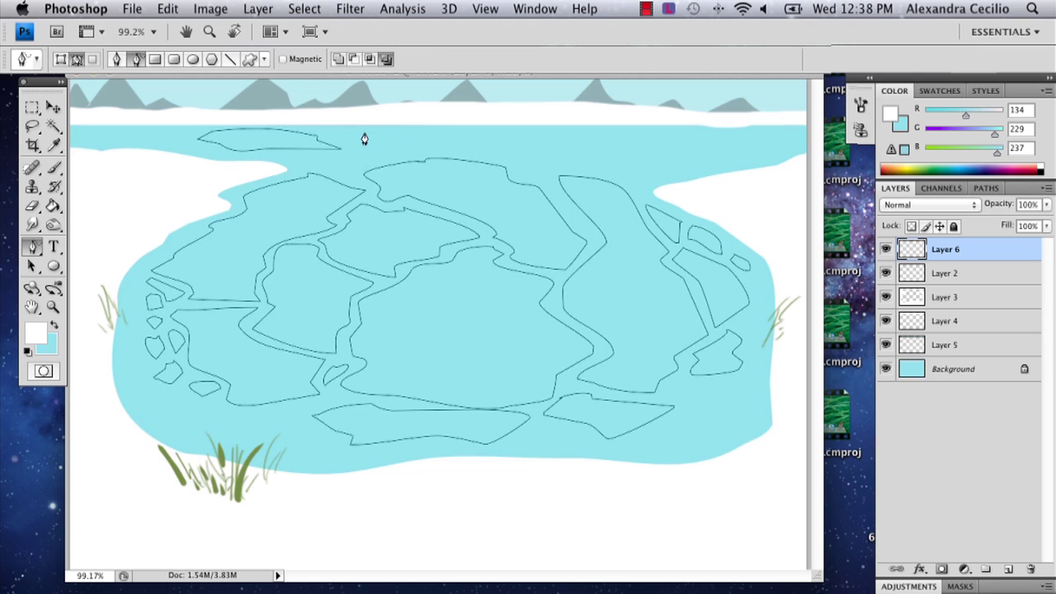
mouse_move(363, 139)
left_mouse_down()
mouse_move(354, 148)
mouse_move(538, 157)
left_mouse_up()
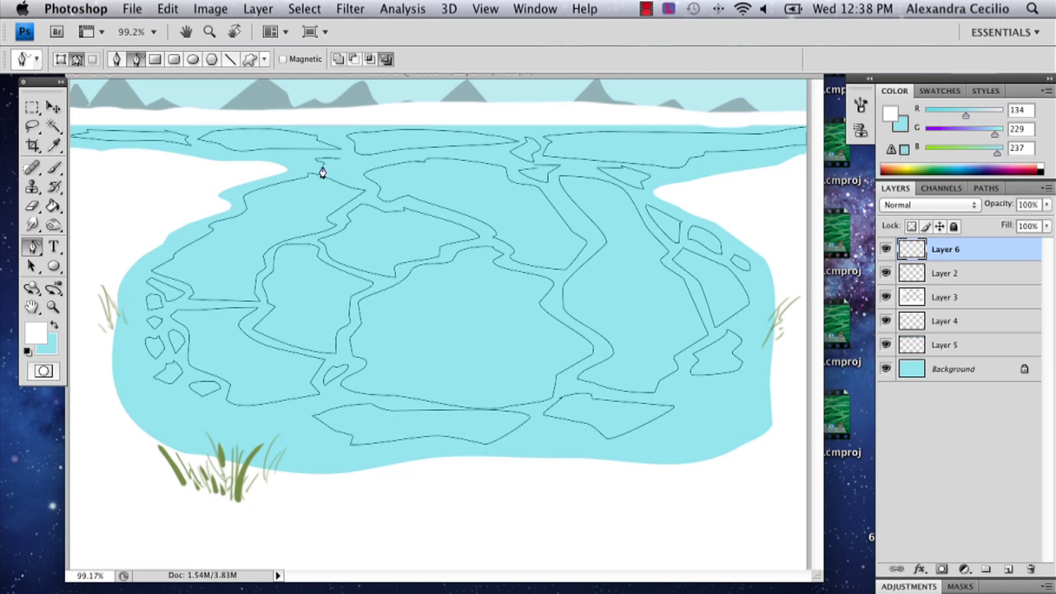
- Fill all ice chunk paths with the white foreground colour at Normal, 100%
right_click(373, 166)
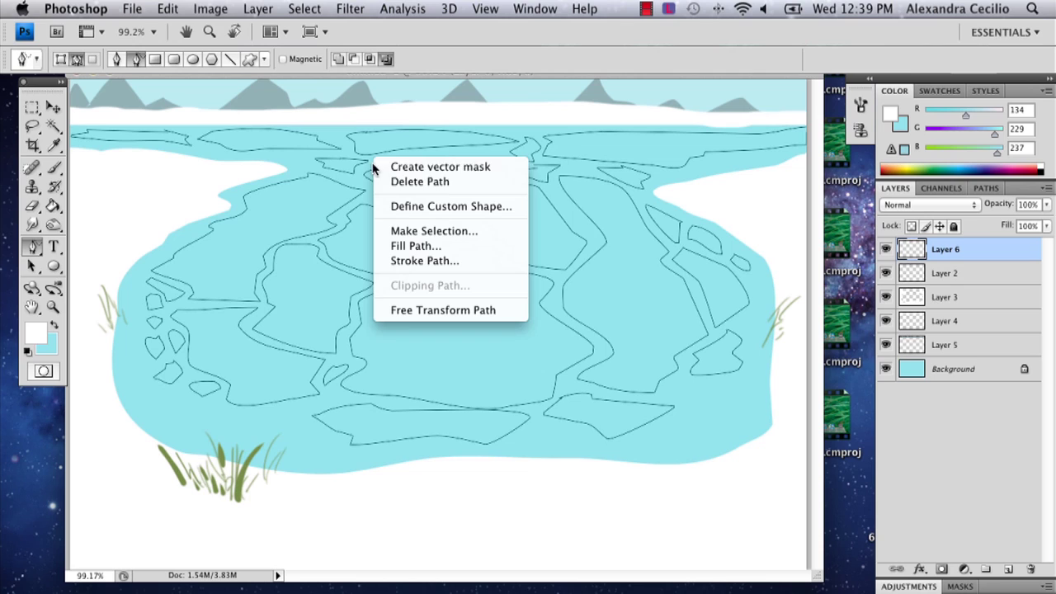
left_click(652, 113)
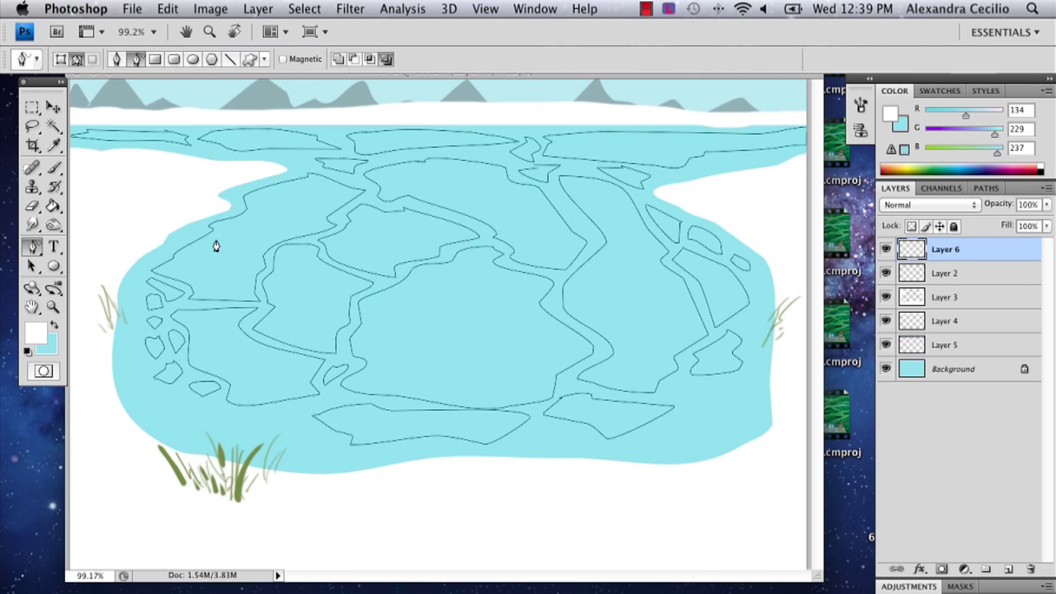
right_click(436, 233)
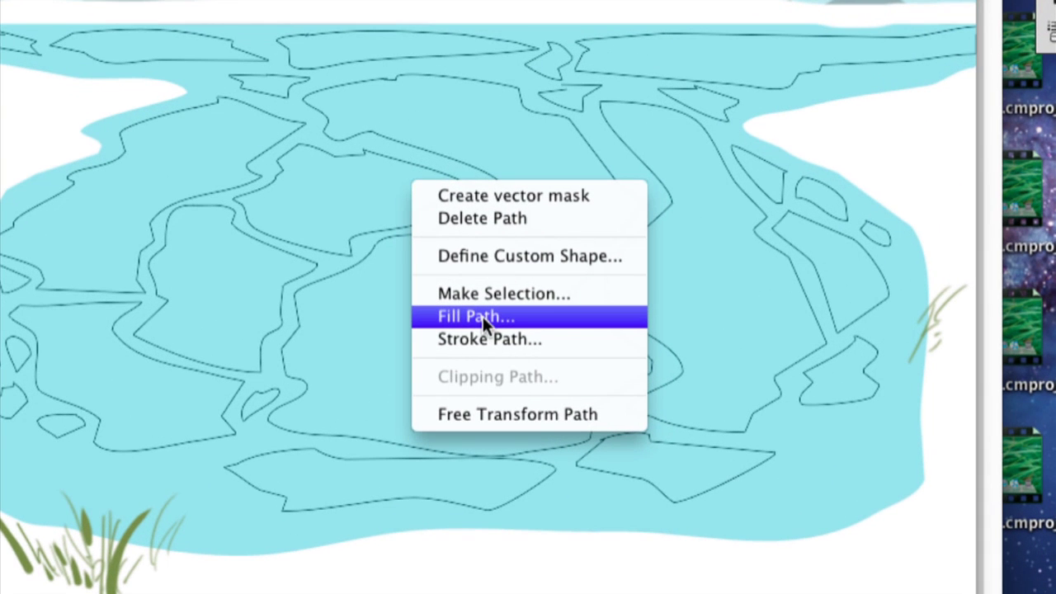
left_click(482, 316)
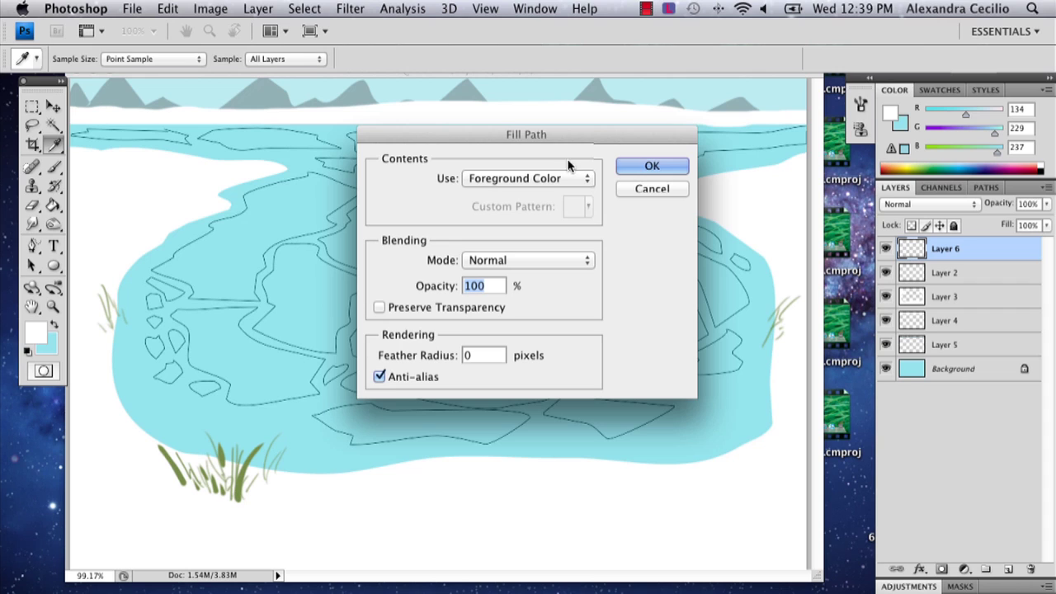
left_click(662, 169)
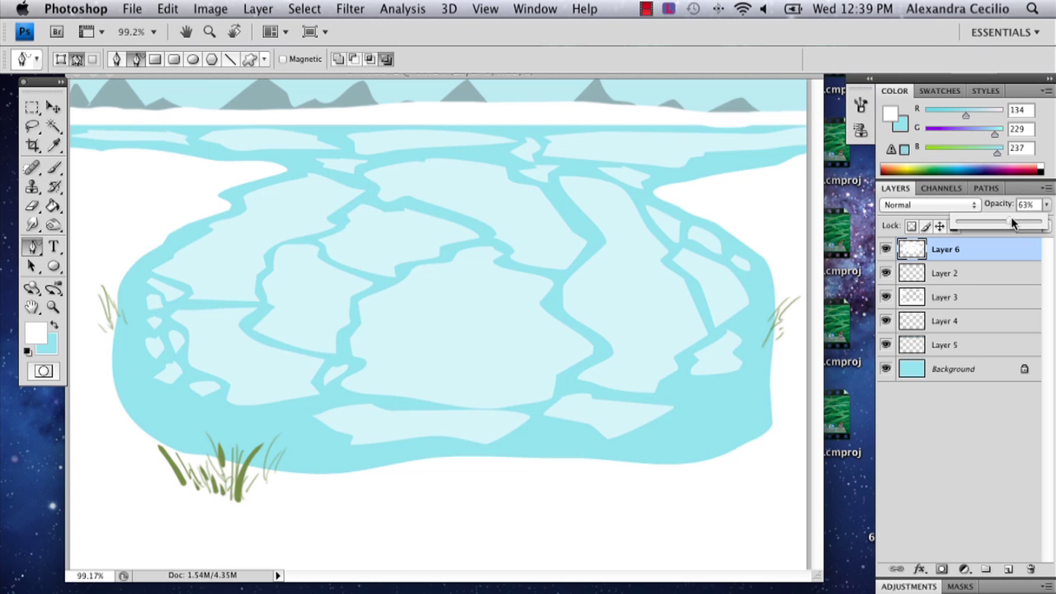
- Set Layer 6 back to 100% opacity and lower its fill to 82%
left_click_drag(1053, 215, 1019, 249)
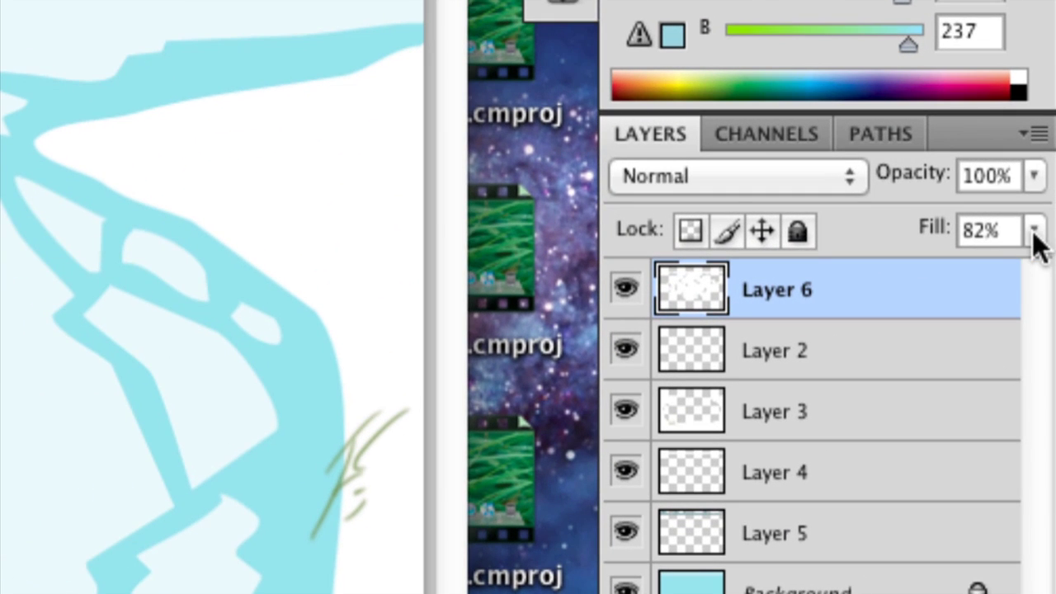
left_click(1034, 232)
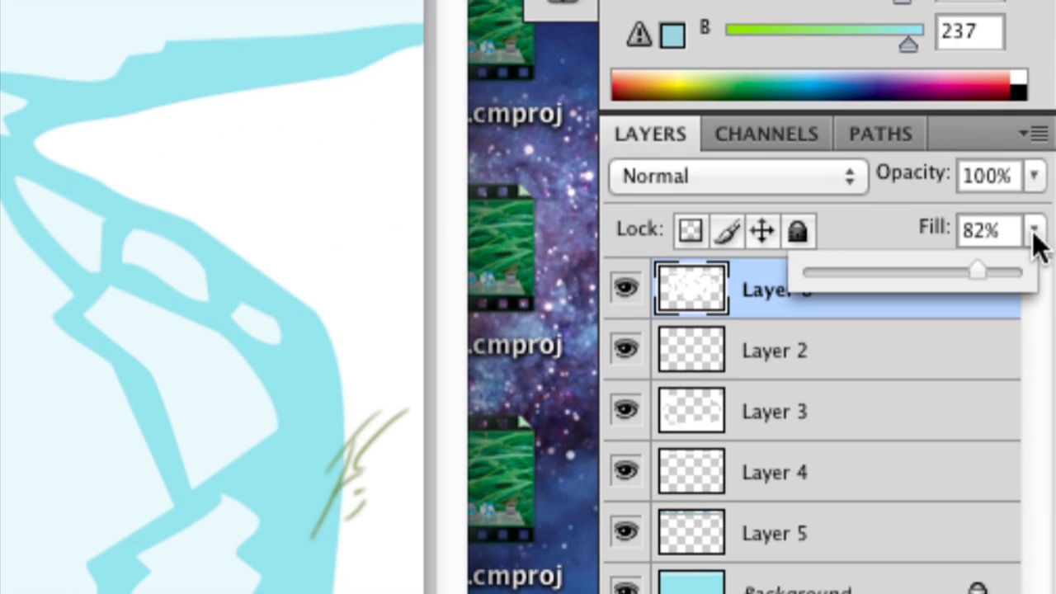
left_click(1032, 233)
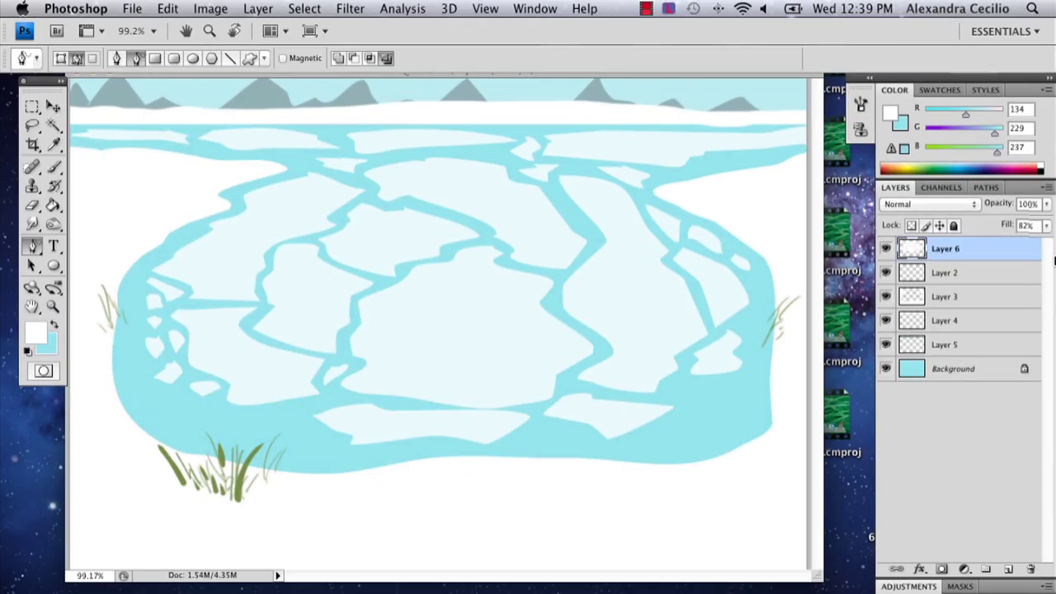